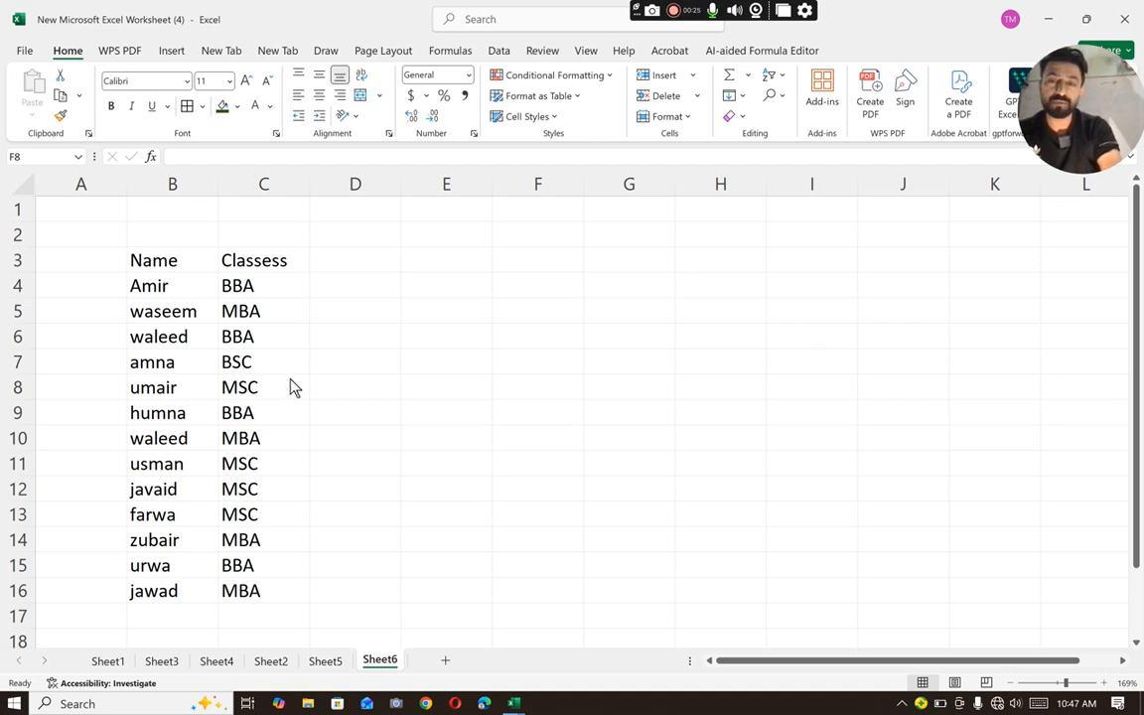
click(459, 268)
click(453, 282)
click(578, 282)
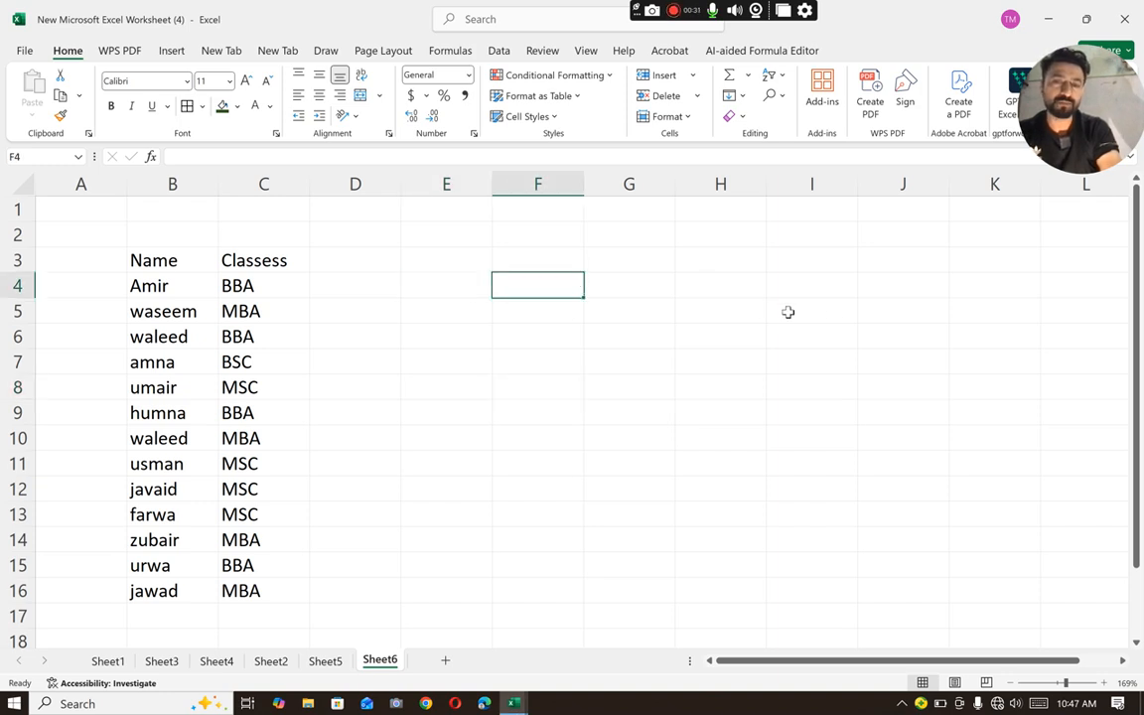
click(409, 310)
click(416, 286)
- Merge F4:J8 across each row and apply all borders to the range E4:J8
drag(502, 285, 941, 378)
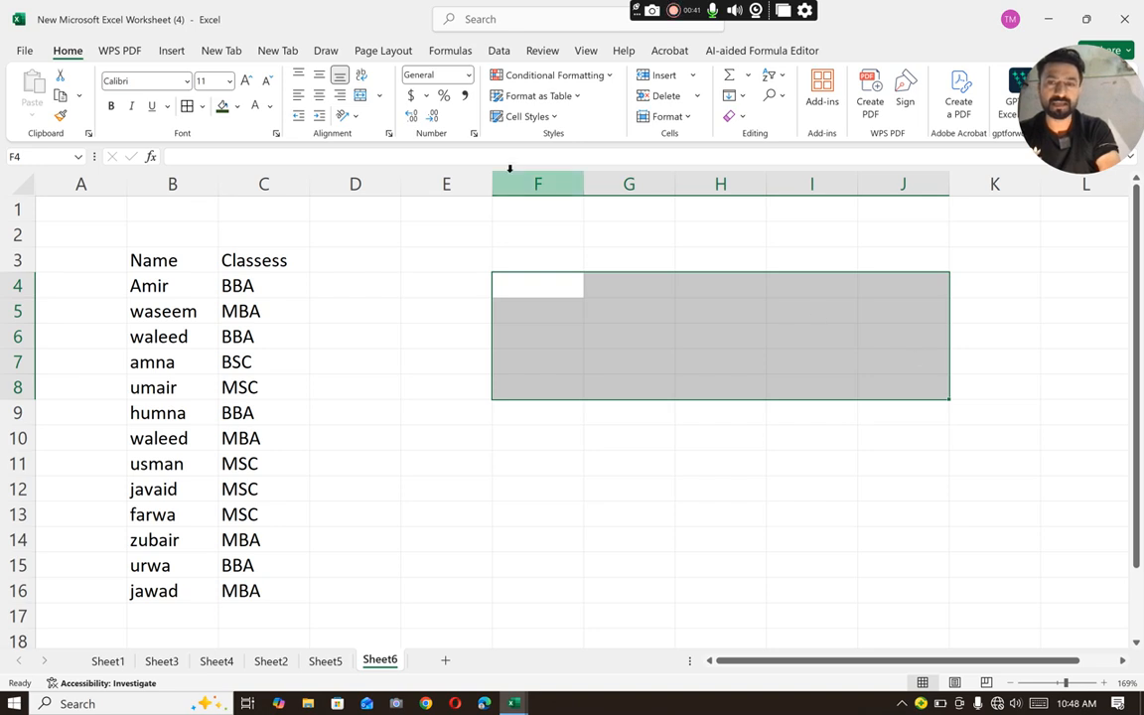
click(380, 96)
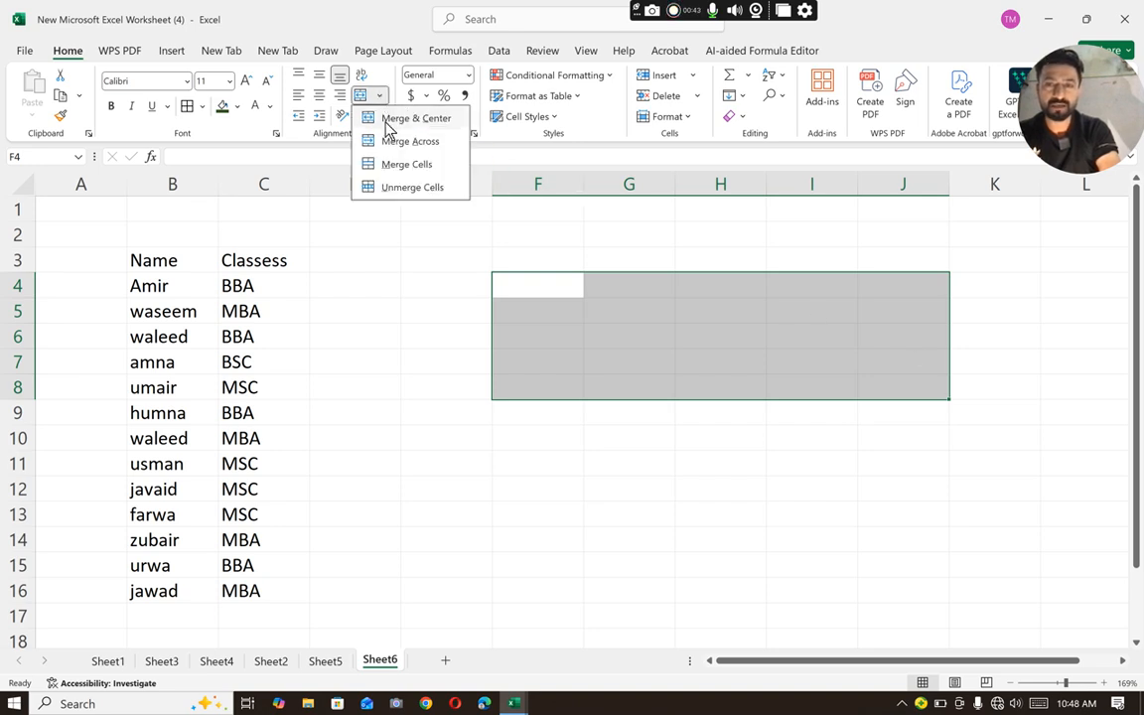
click(396, 146)
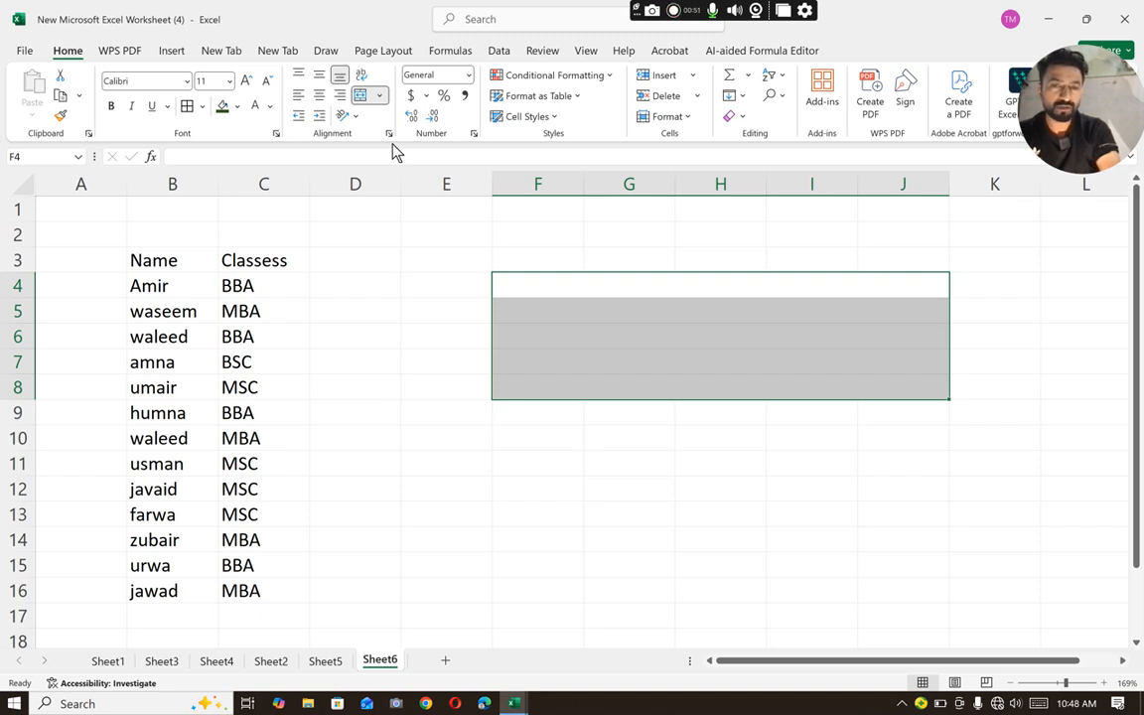
drag(433, 294, 546, 380)
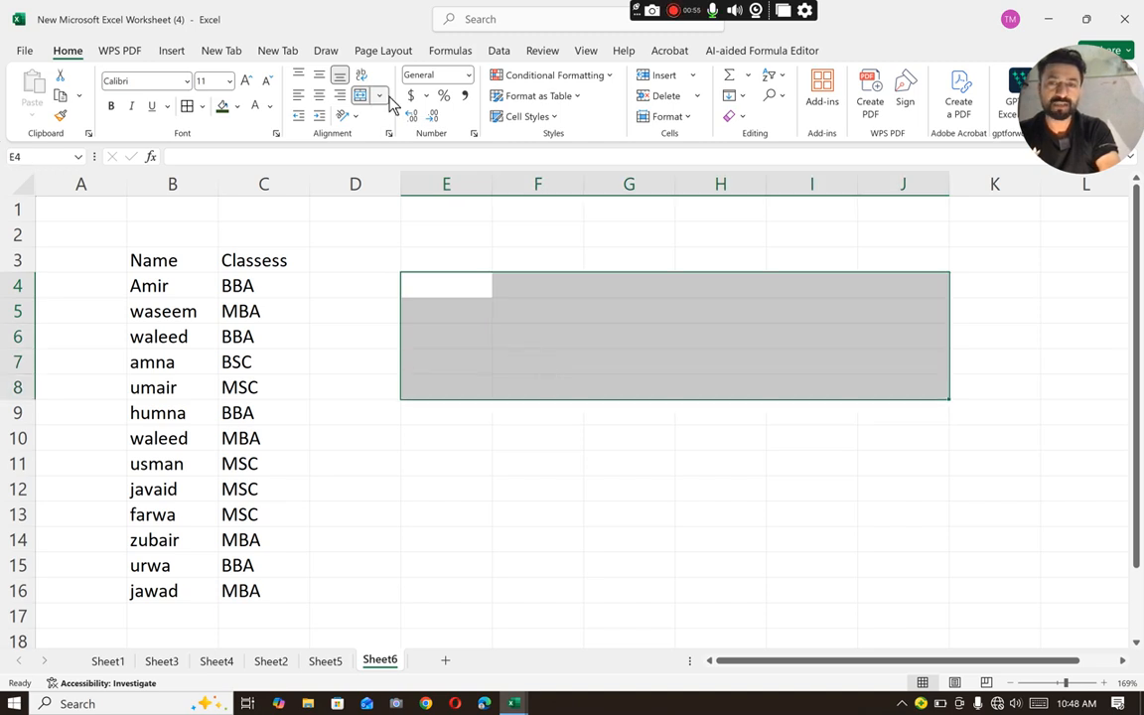
click(187, 106)
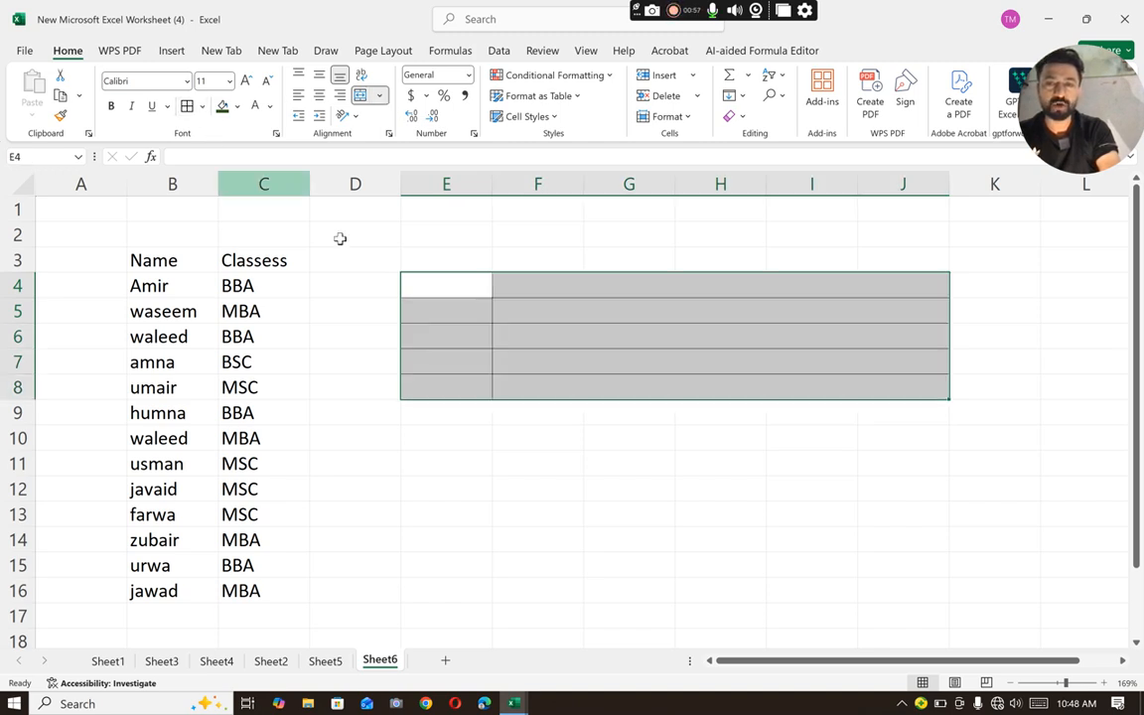
- Enter the formula =UNIQUE(C4:C16) in cell E4 to list each distinct class
click(456, 289)
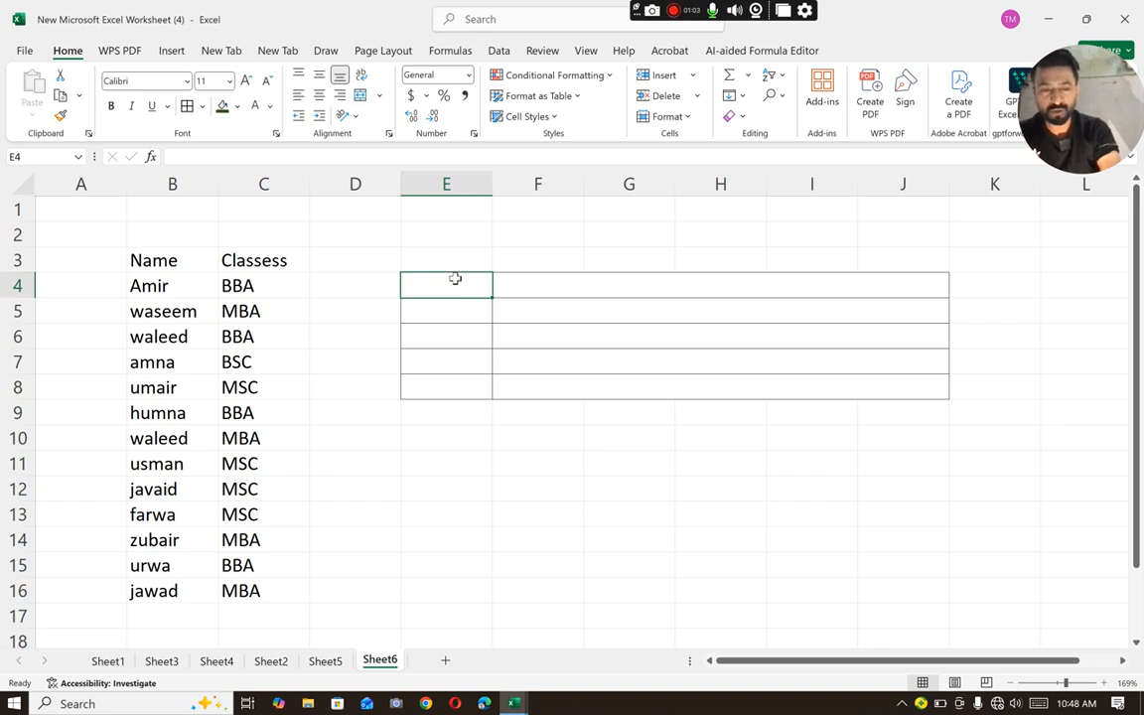
text(=)
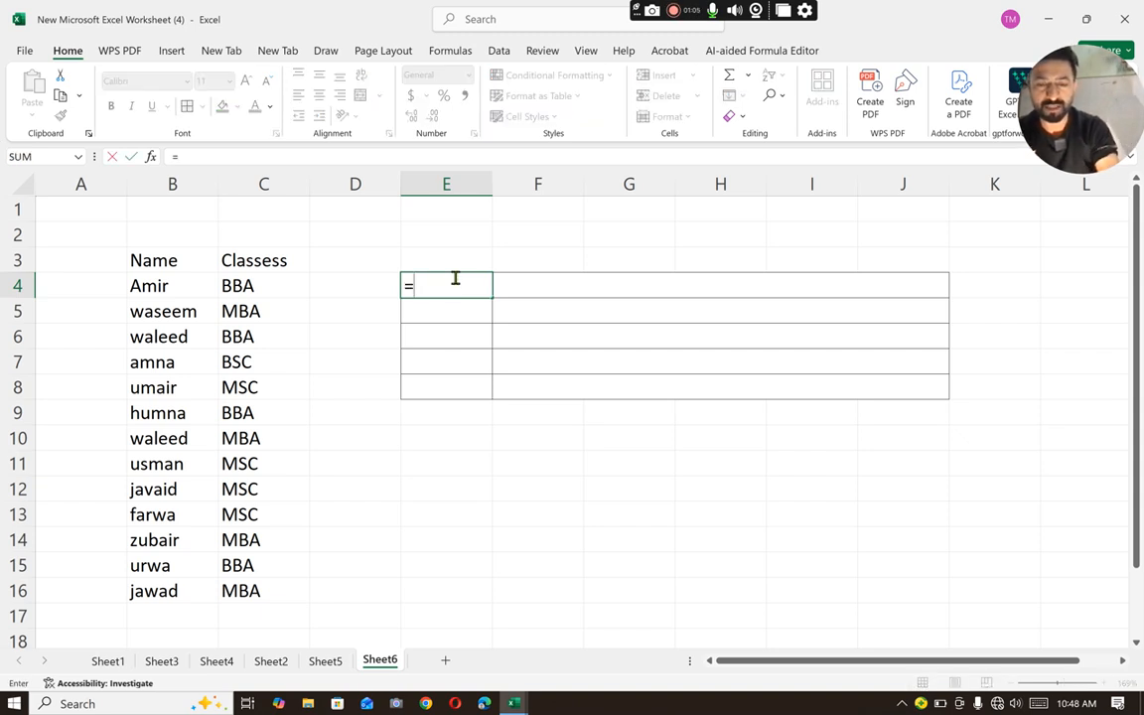
text(unique)
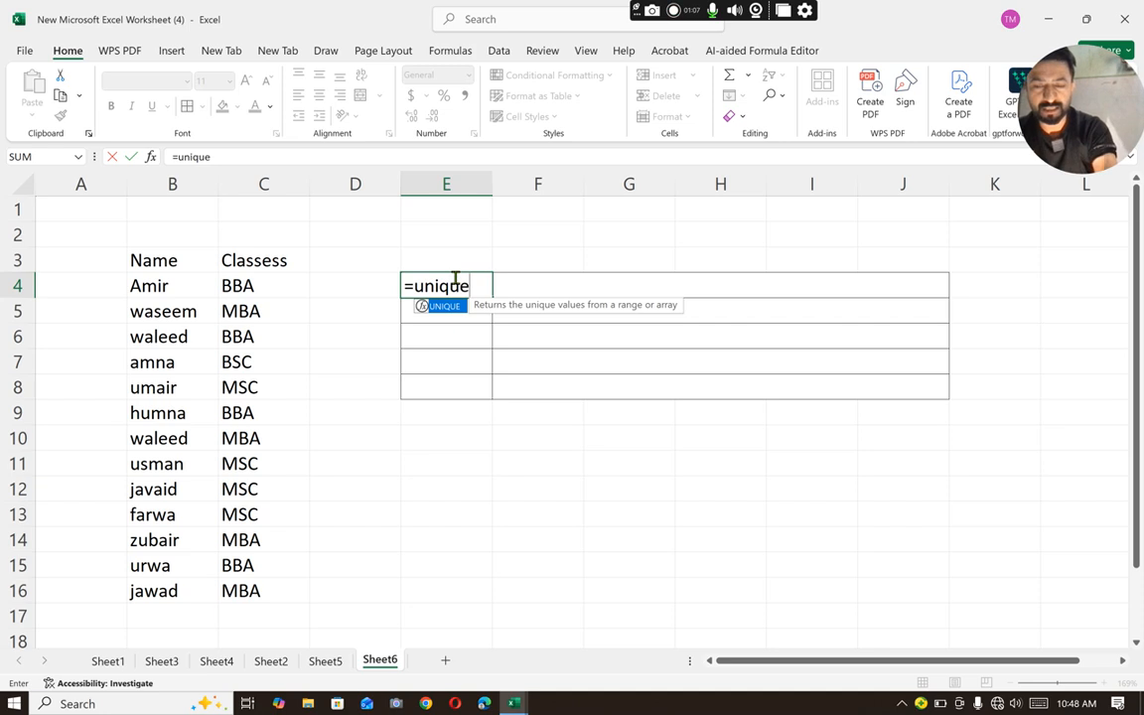
text(()
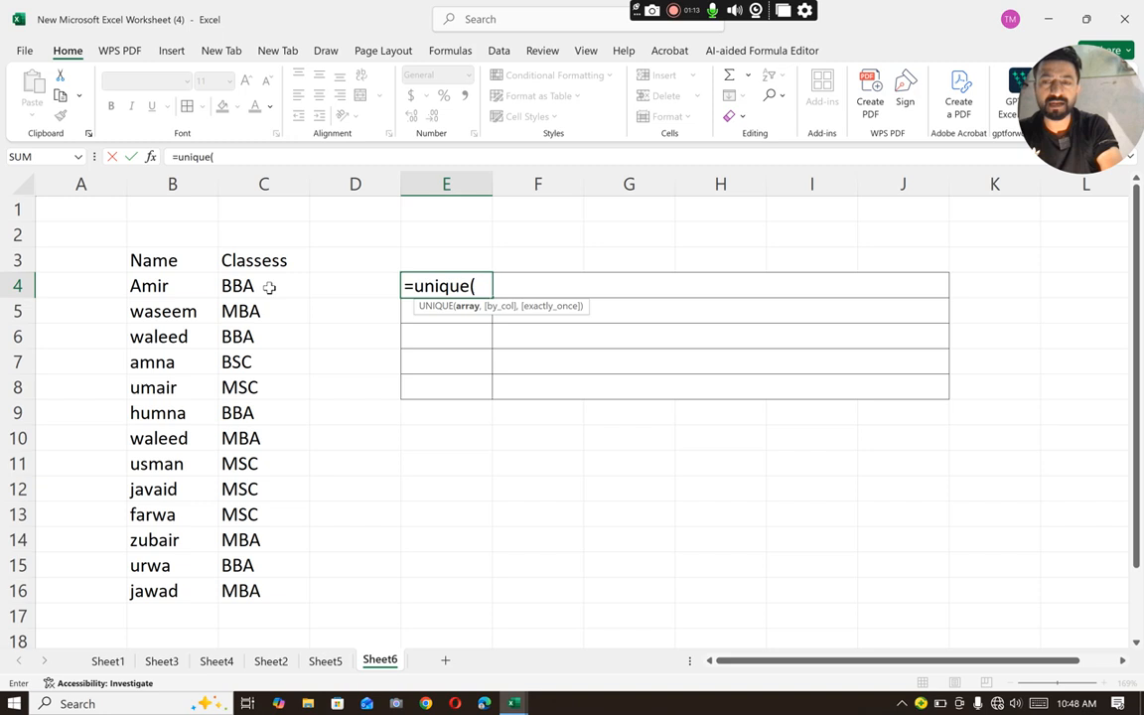
drag(270, 293, 295, 602)
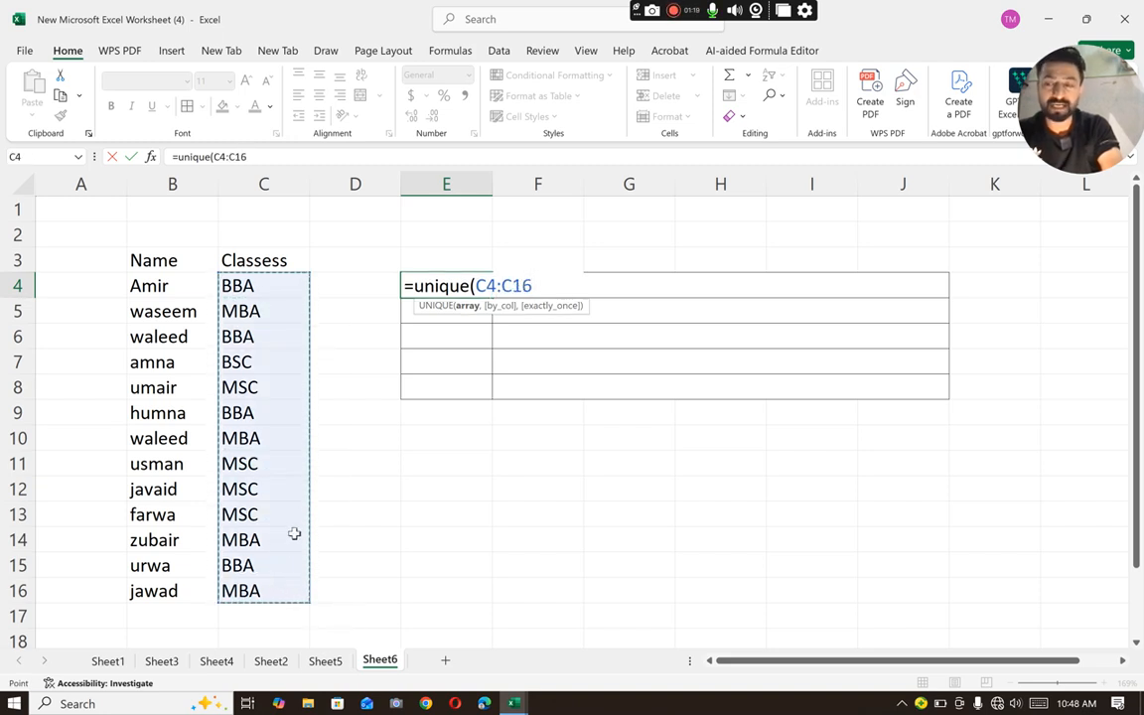
text())
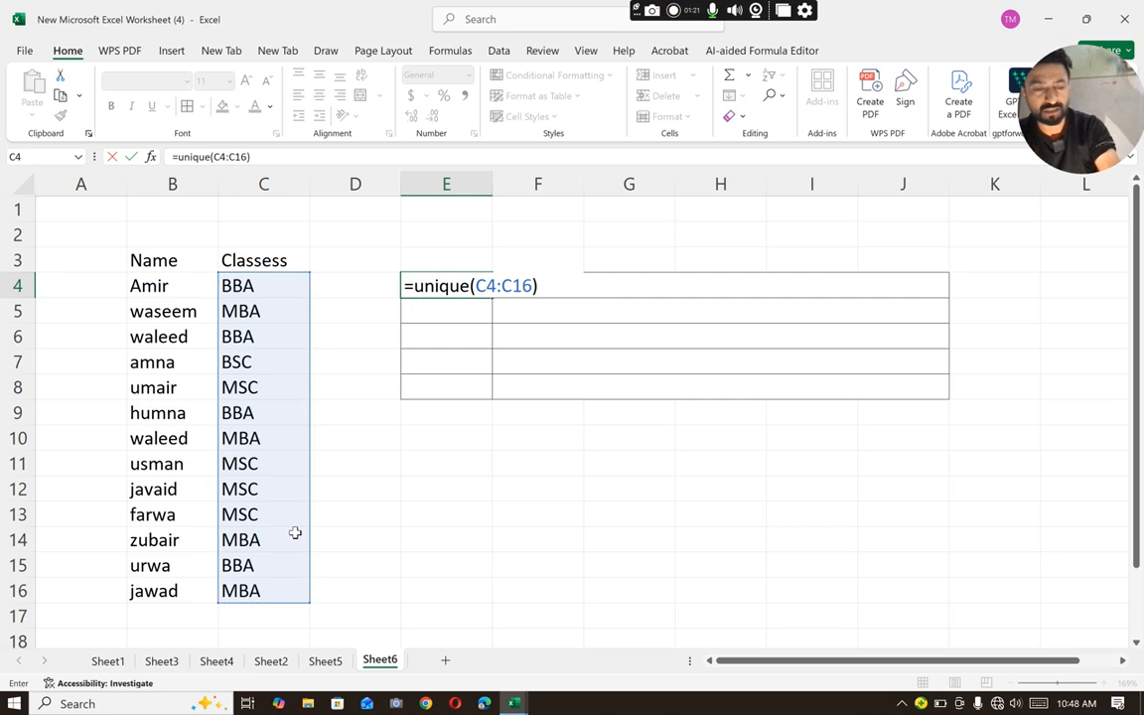
key(Return)
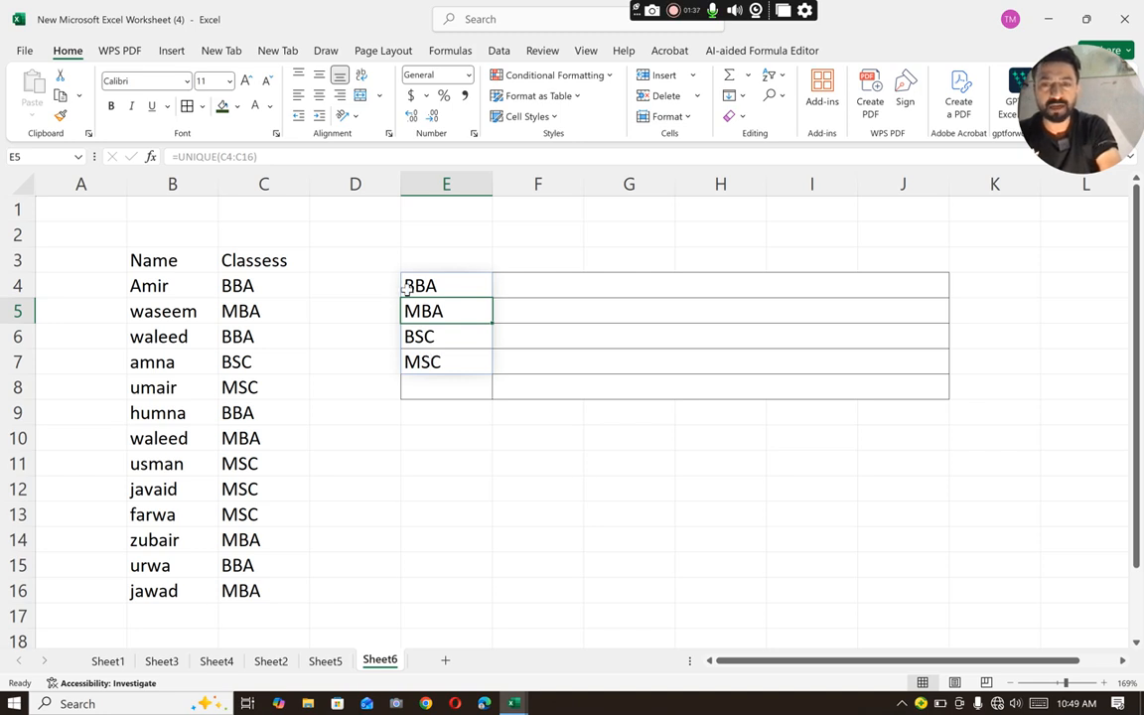
- Start a TEXTJOIN formula in F4 with "," as the delimiter and TRUE for ignoring empty cells
click(531, 281)
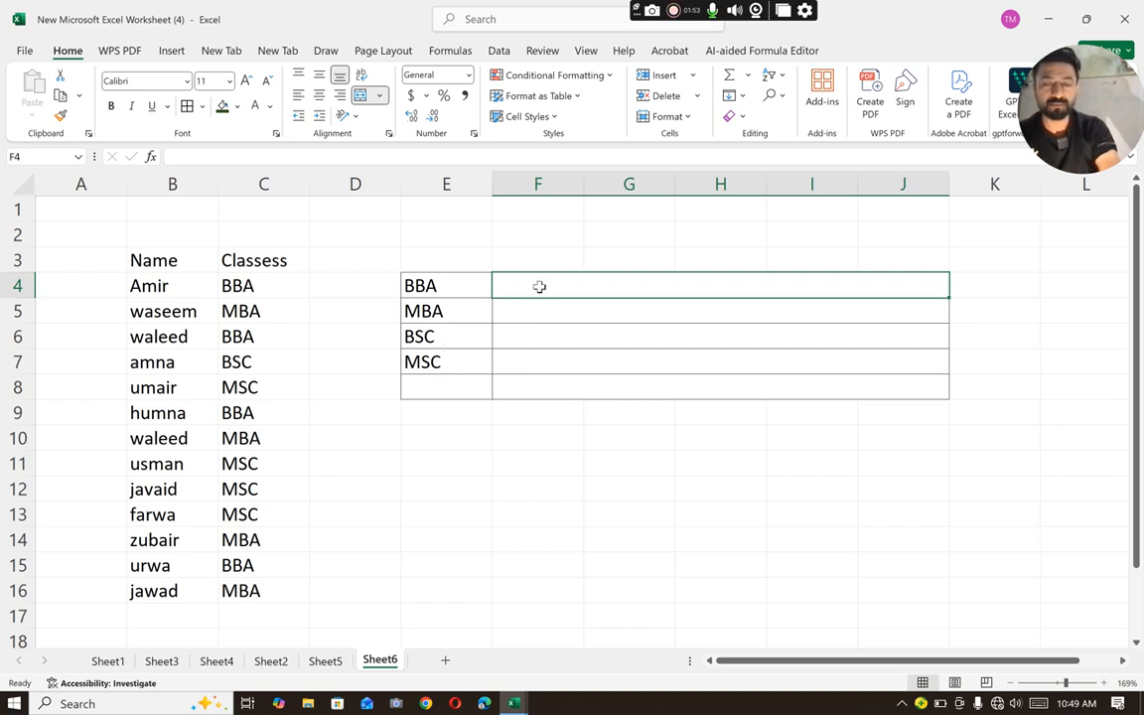
text(=)
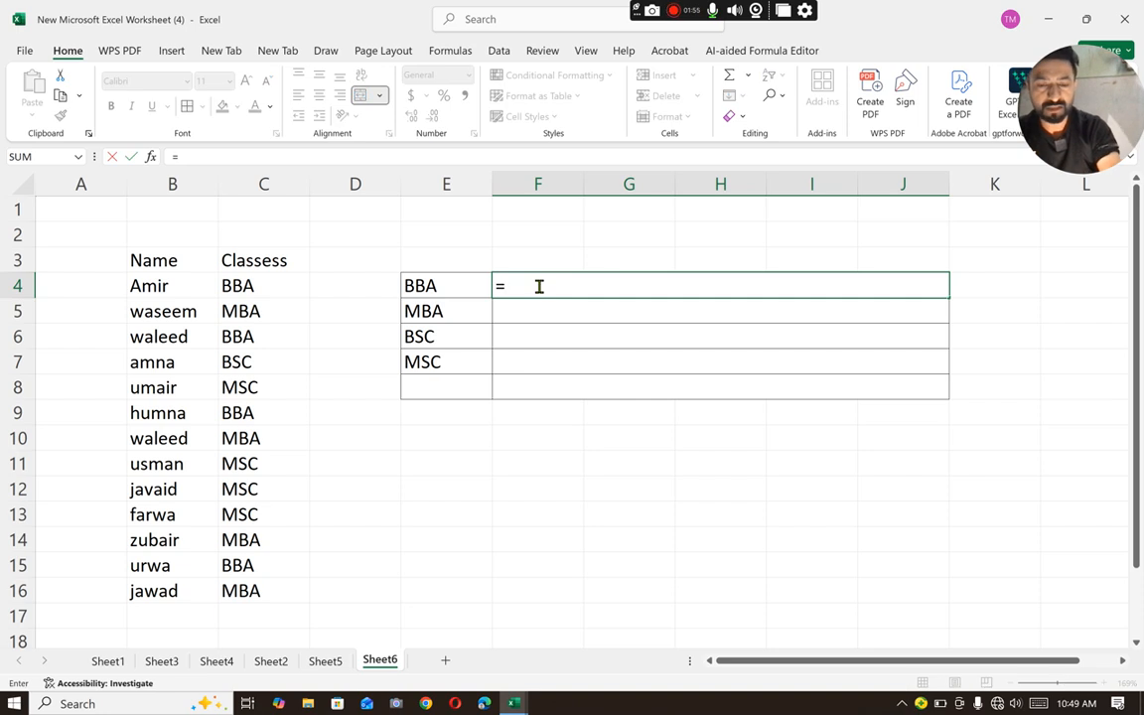
text(text)
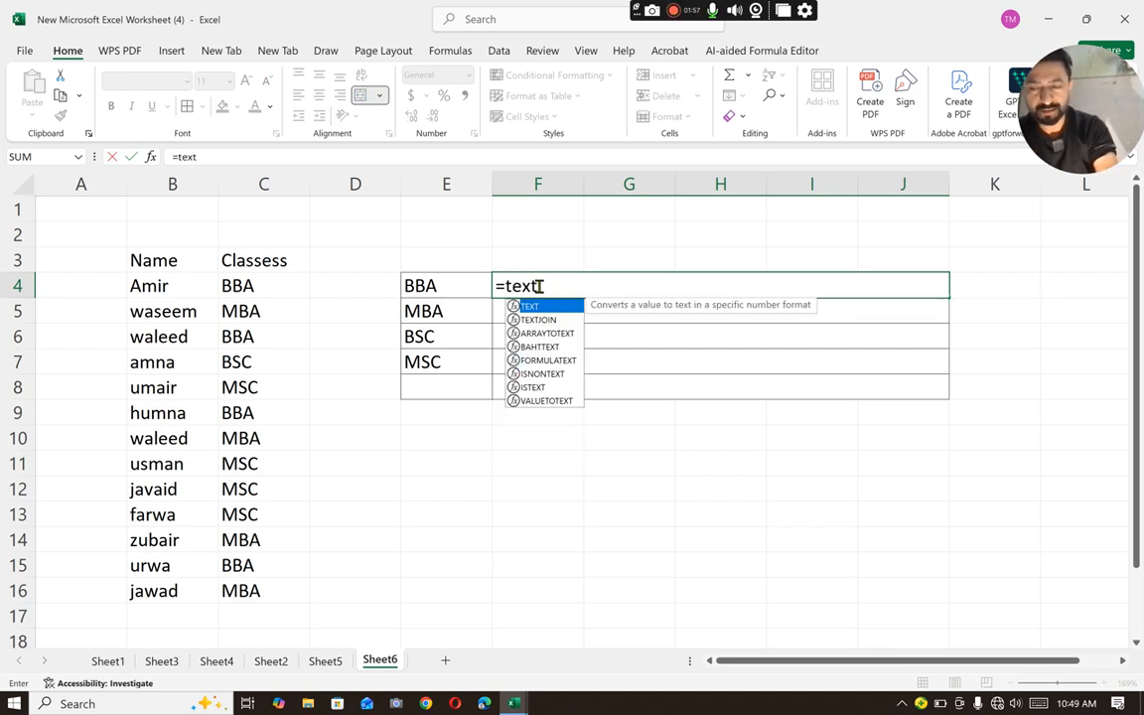
text(join)
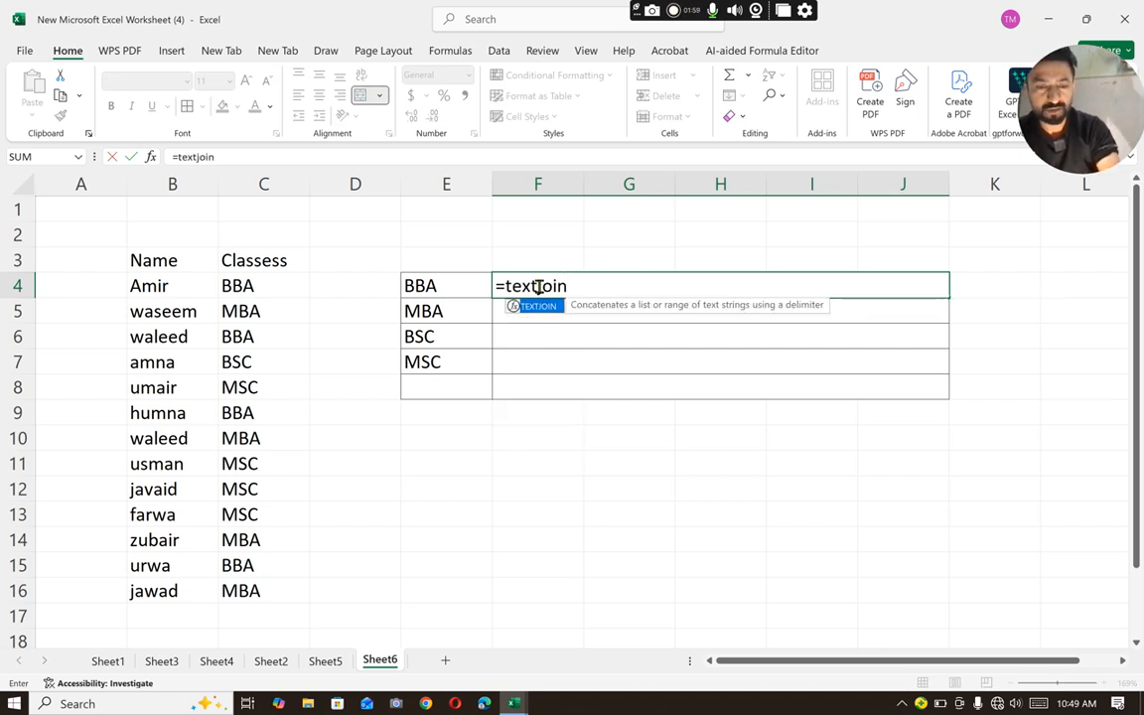
text(()
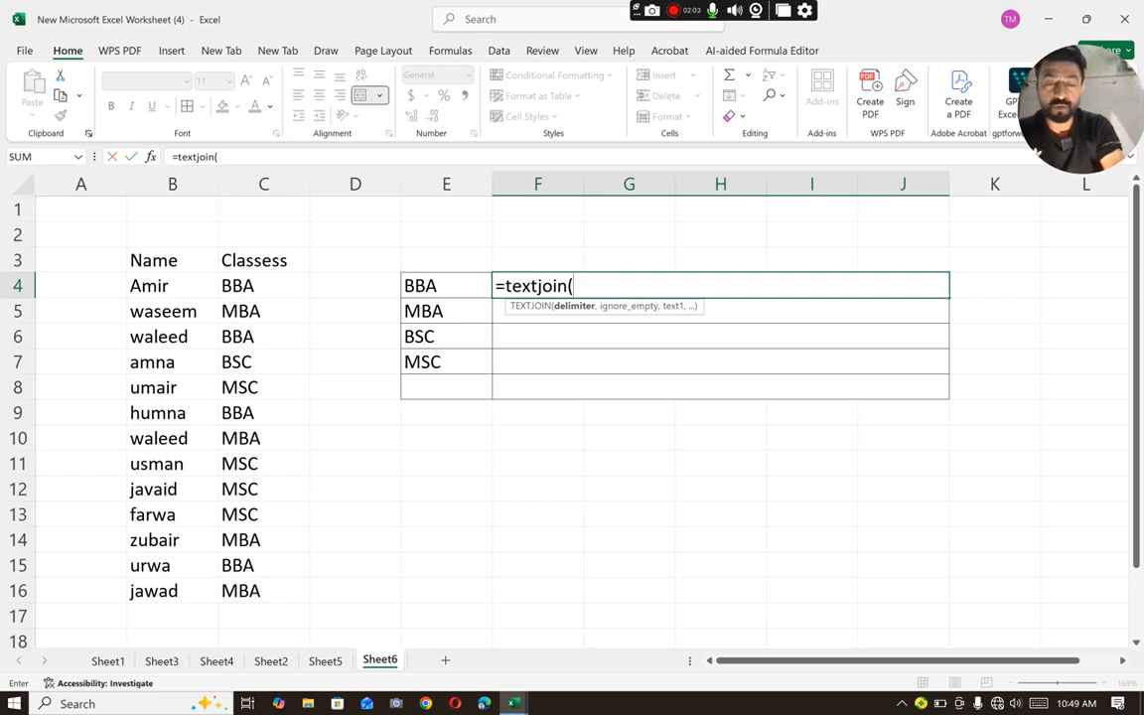
text(",")
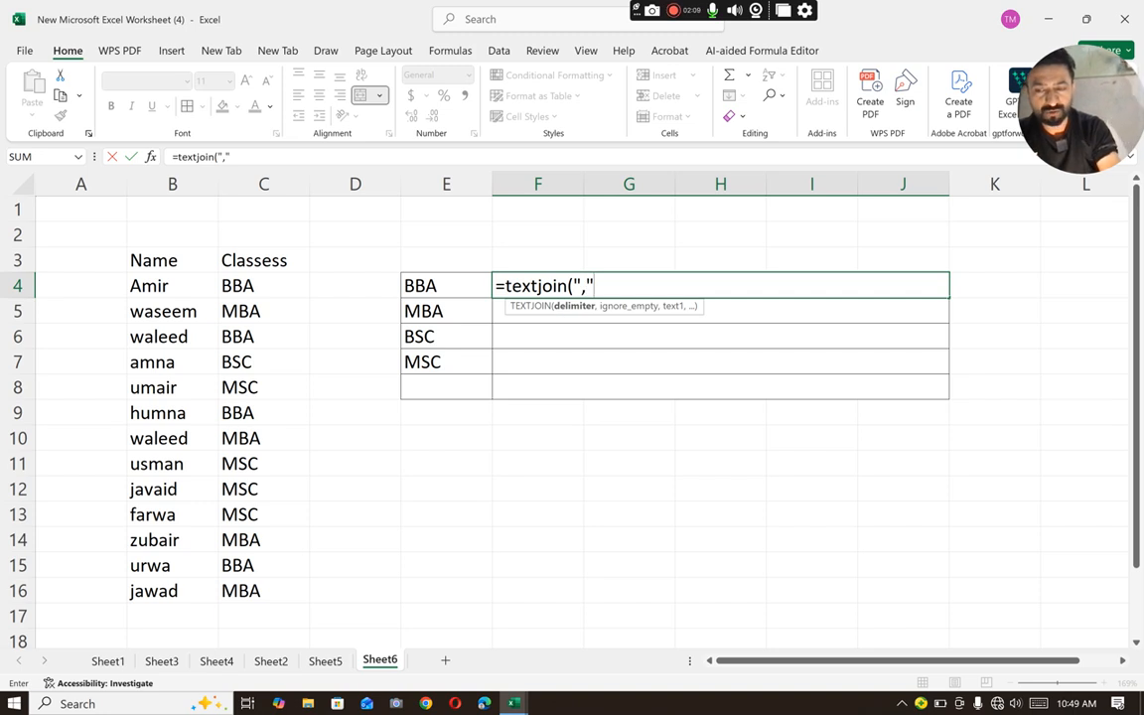
text(,)
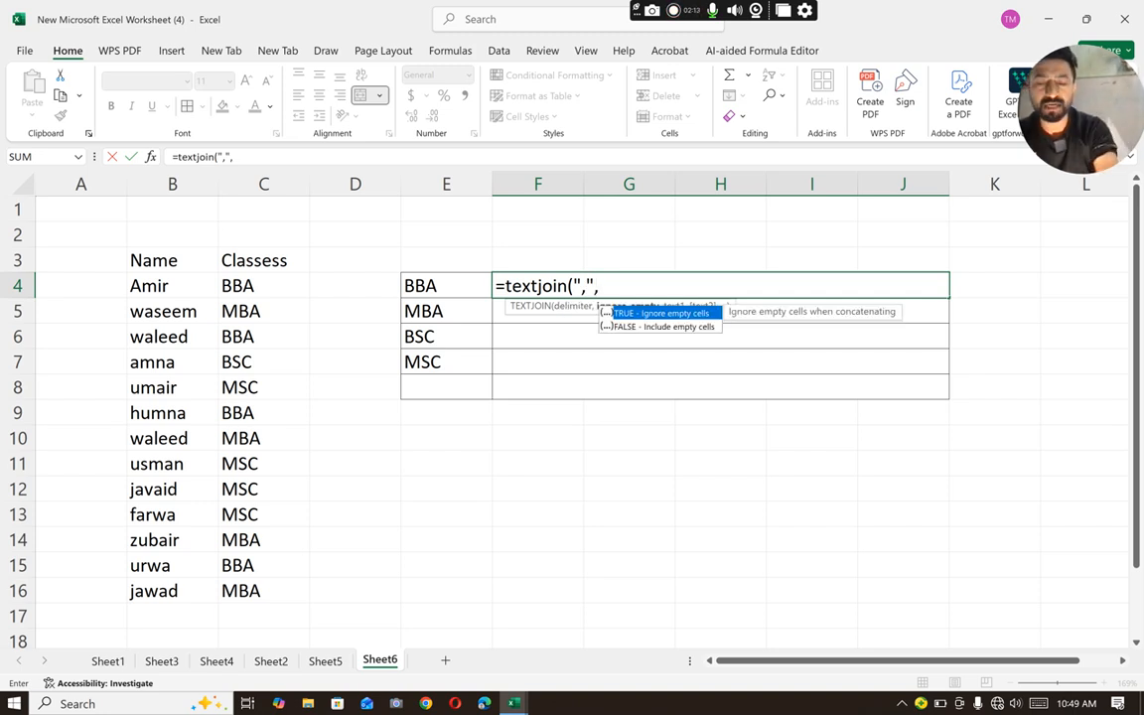
text(true)
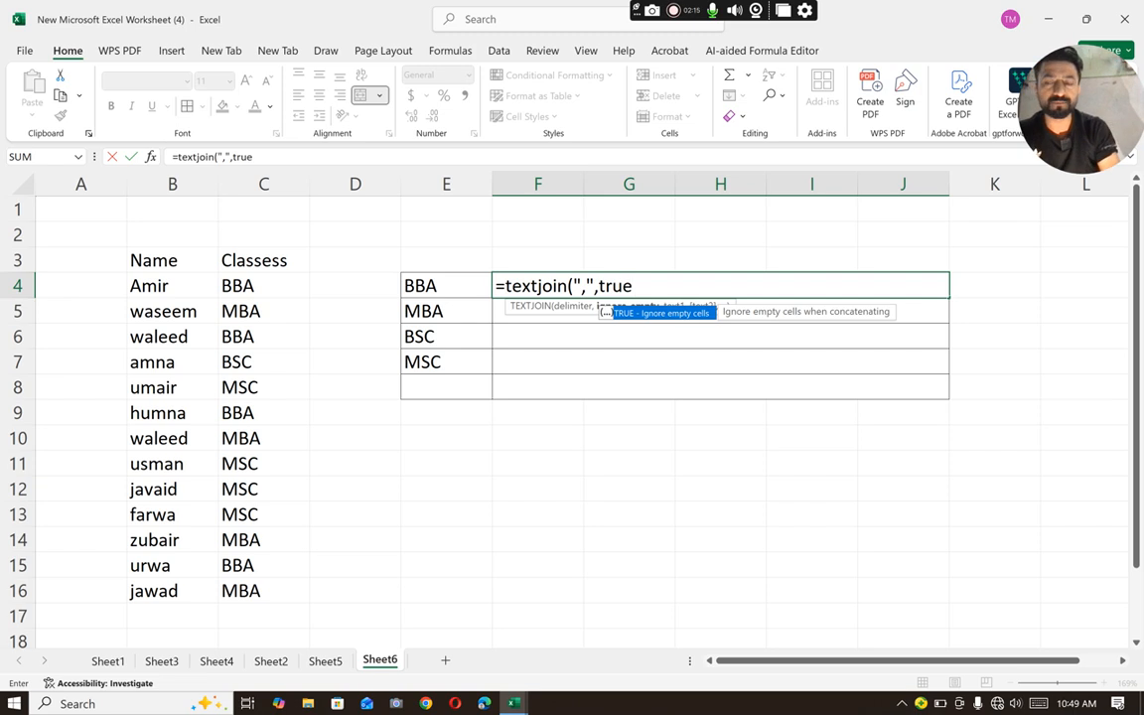
text(,)
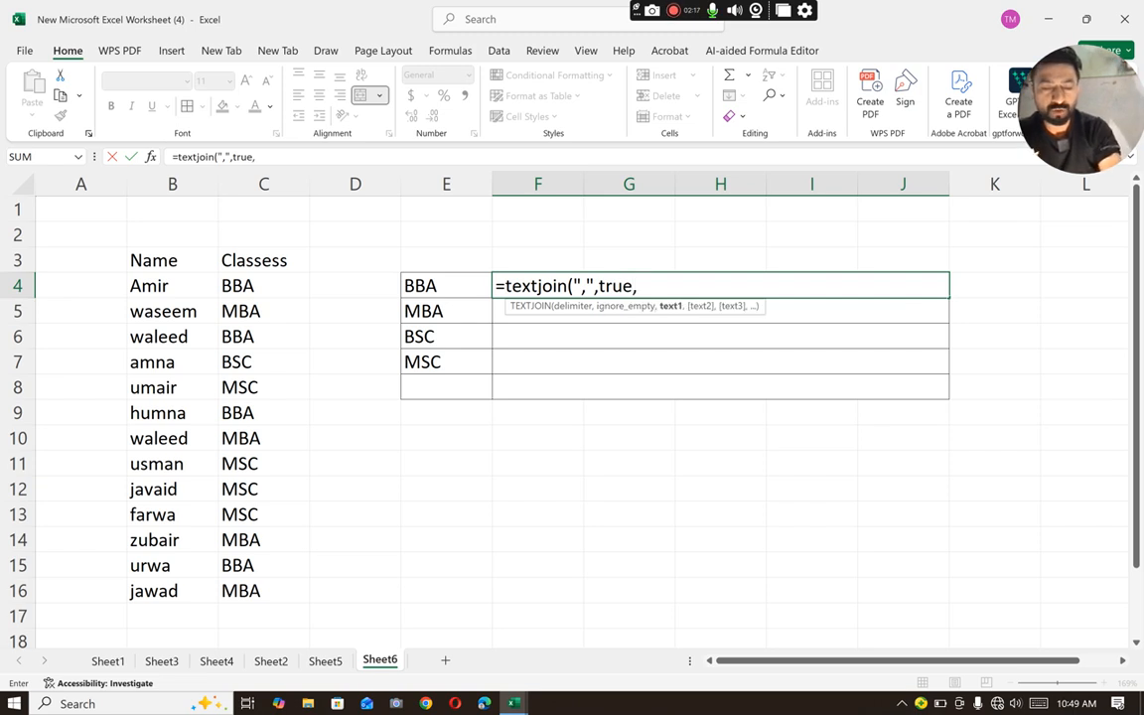
text(fil)
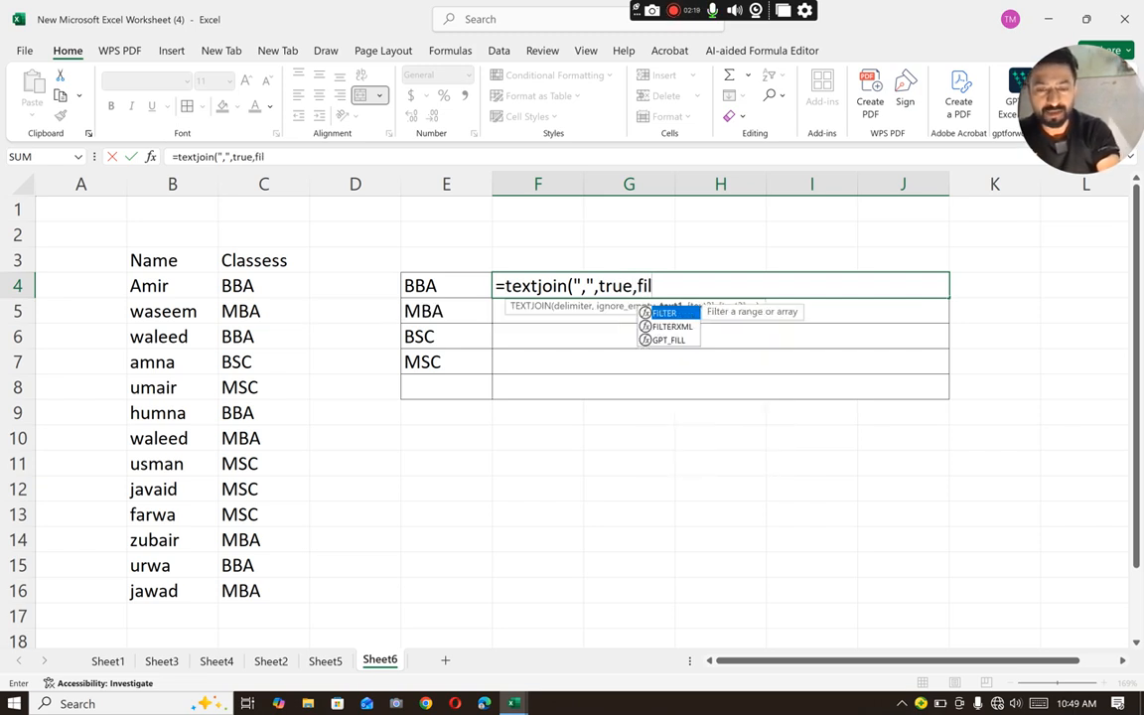
text(ter)
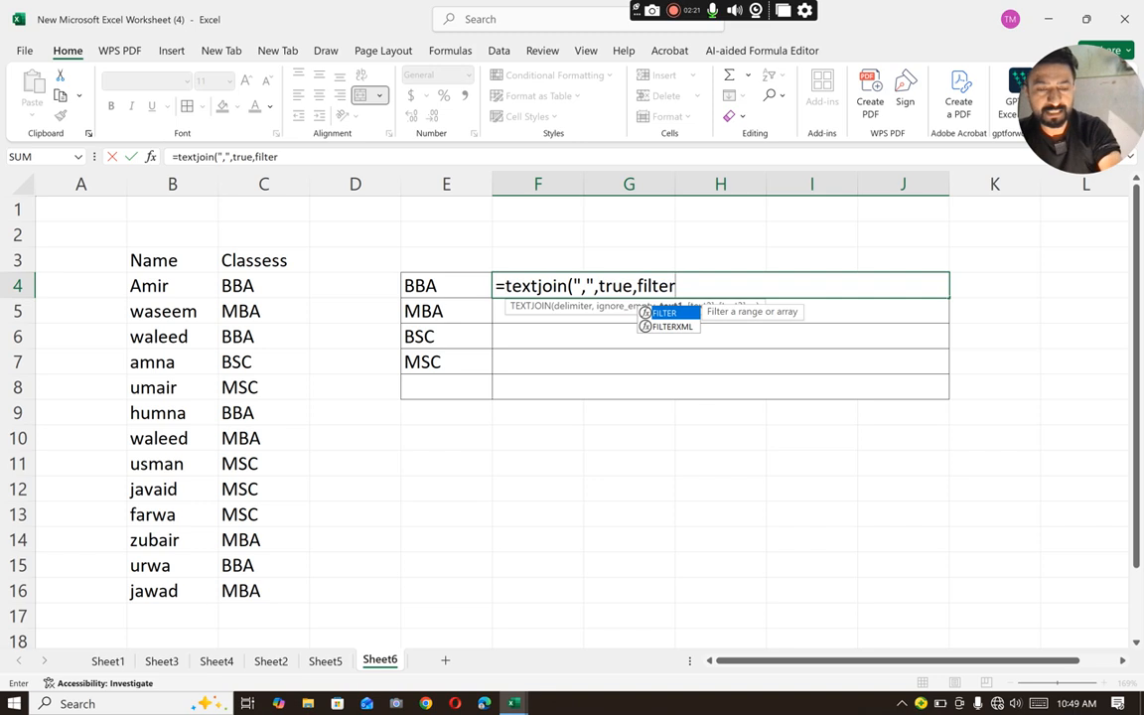
text(()
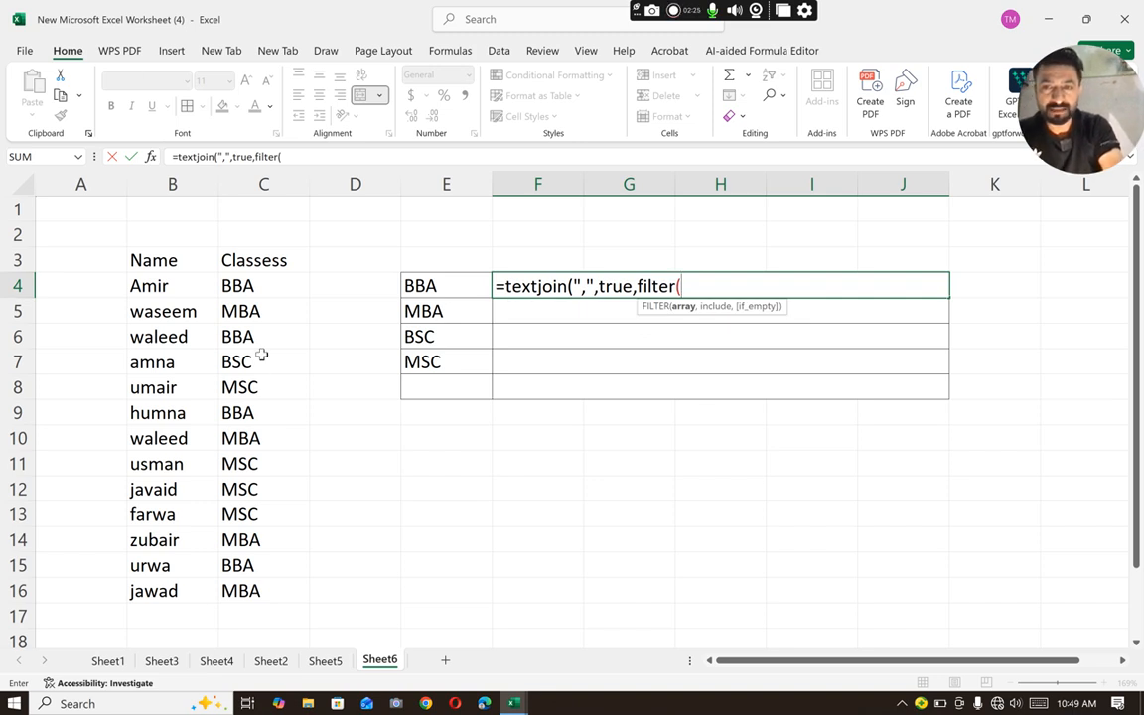
- Complete the F4 formula with FILTER(B4:B16,C4:C16=E4) as the text to join, accepting the closing-parenthesis correction
drag(172, 287, 182, 592)
text(,)
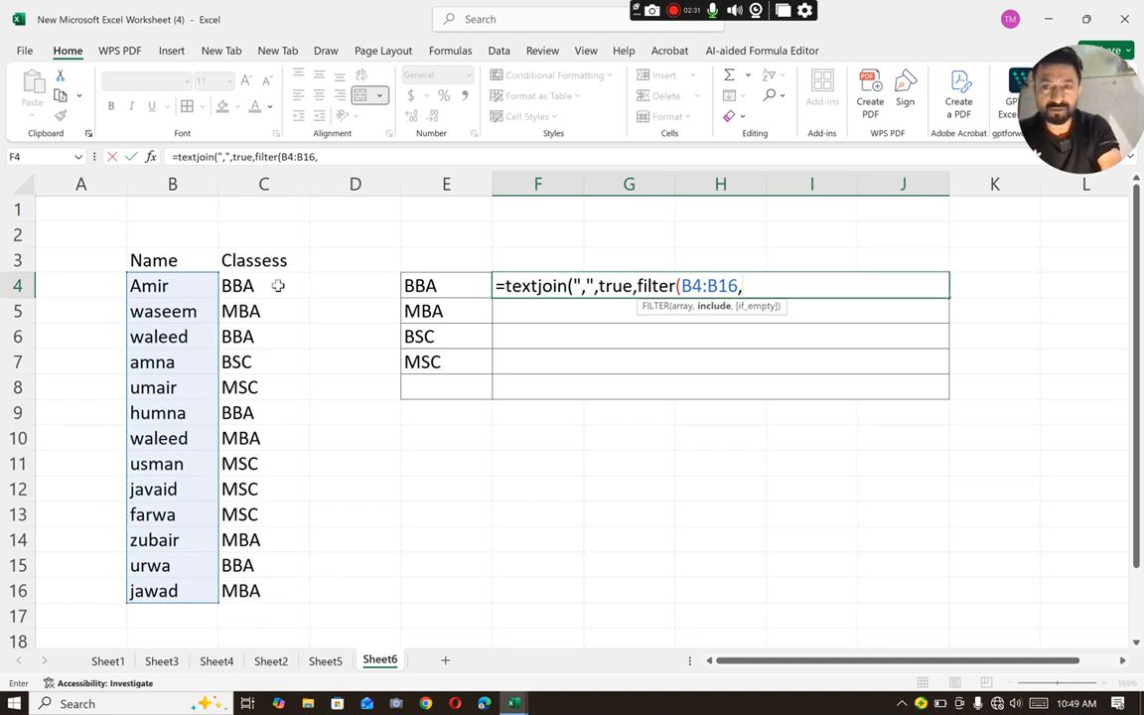
drag(278, 286, 268, 591)
text(=)
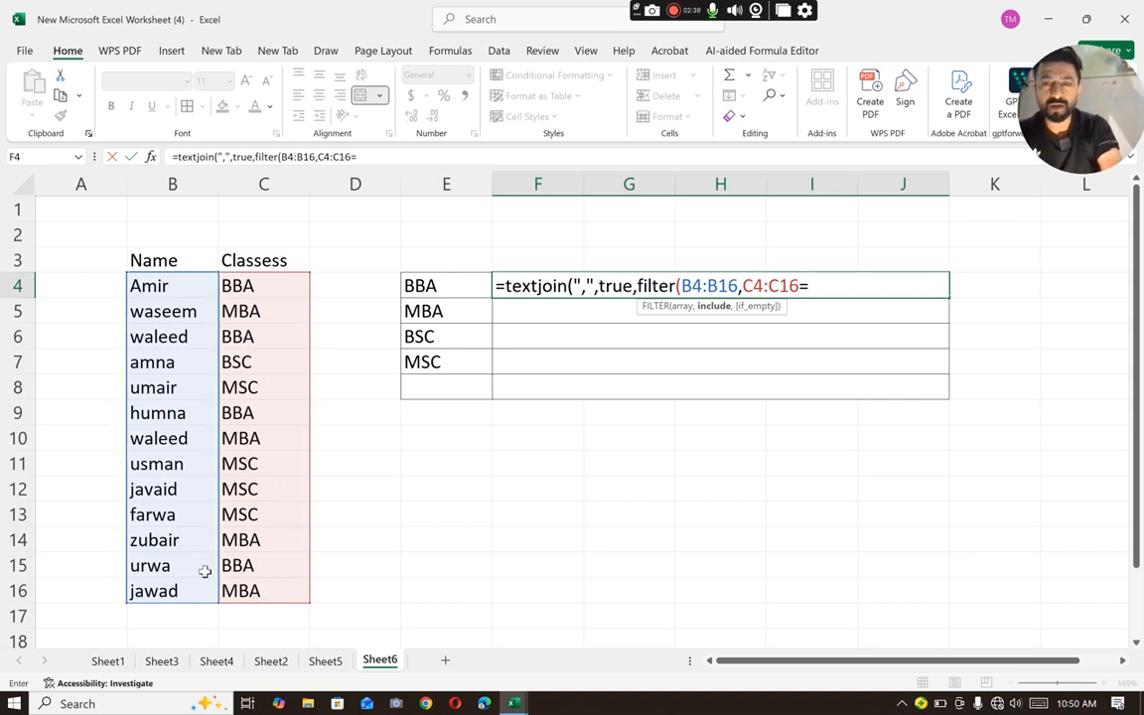
click(444, 285)
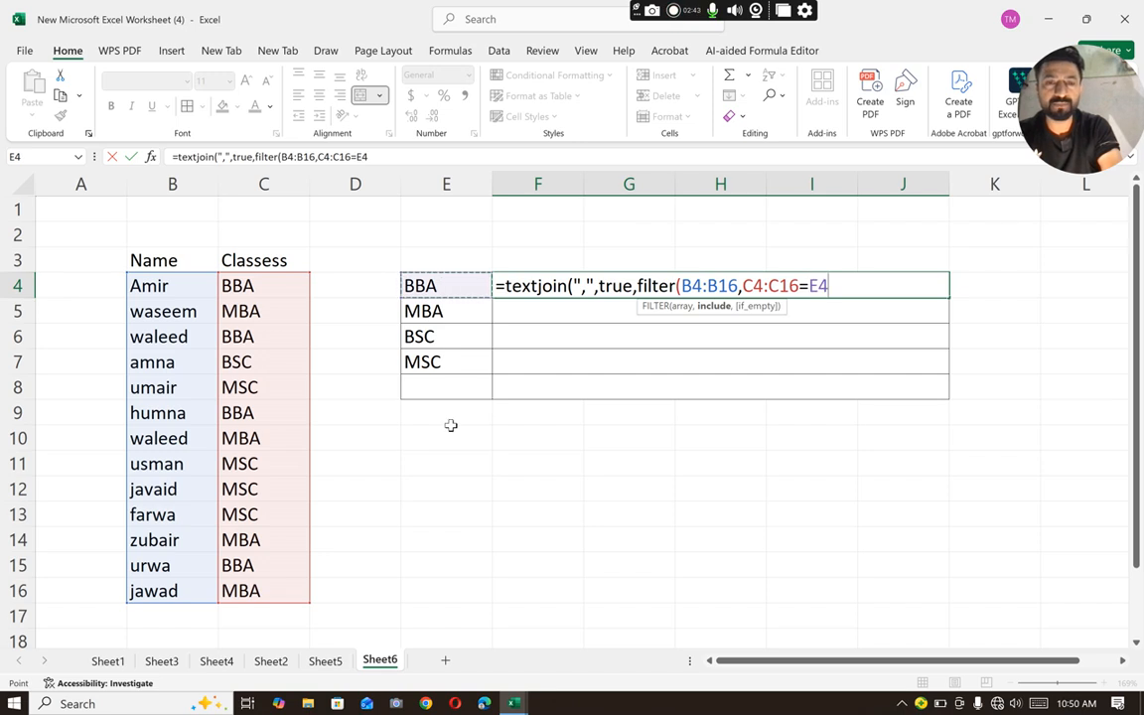
text())
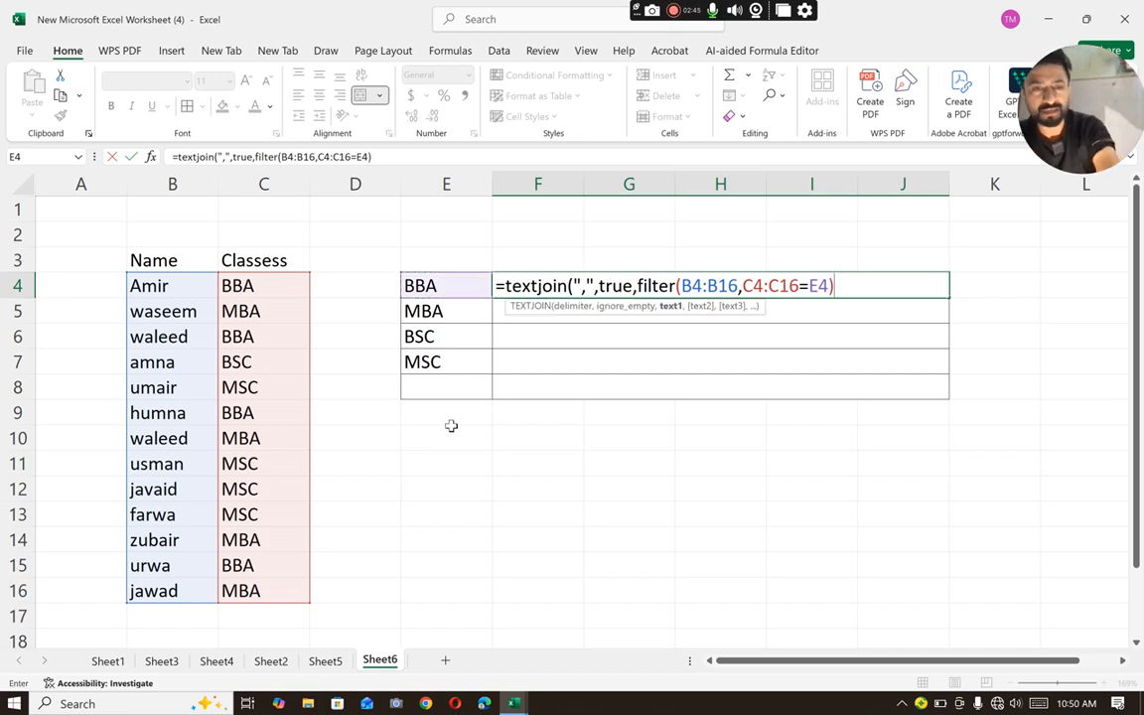
key(Return)
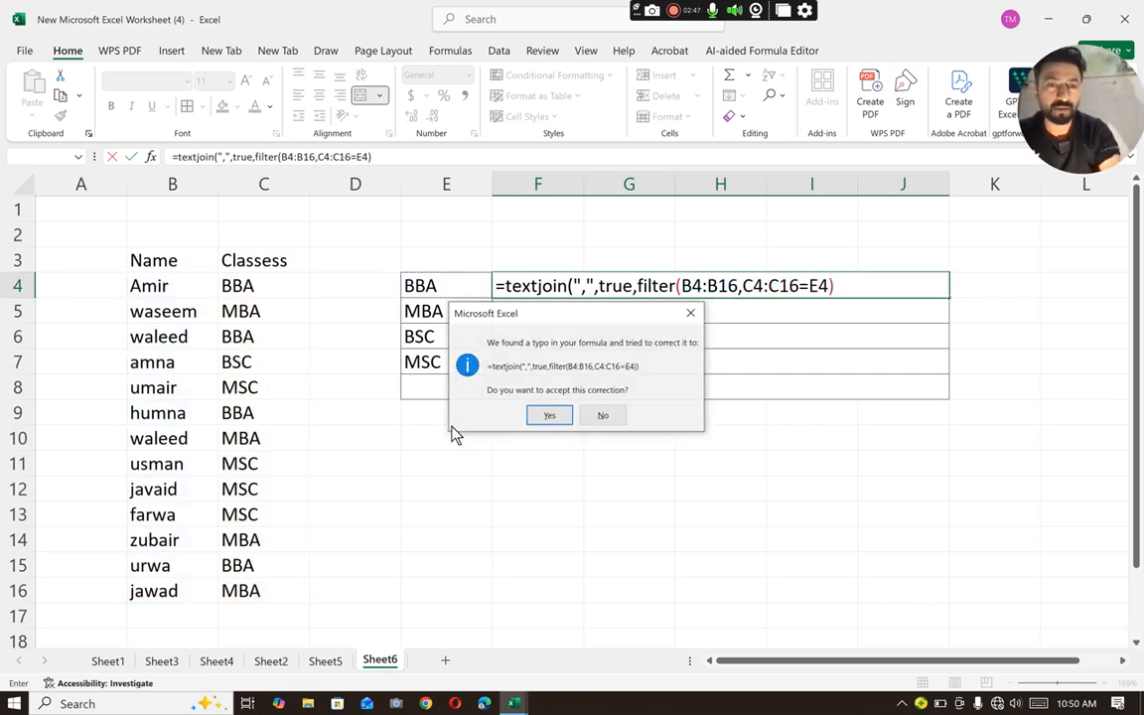
key(Return)
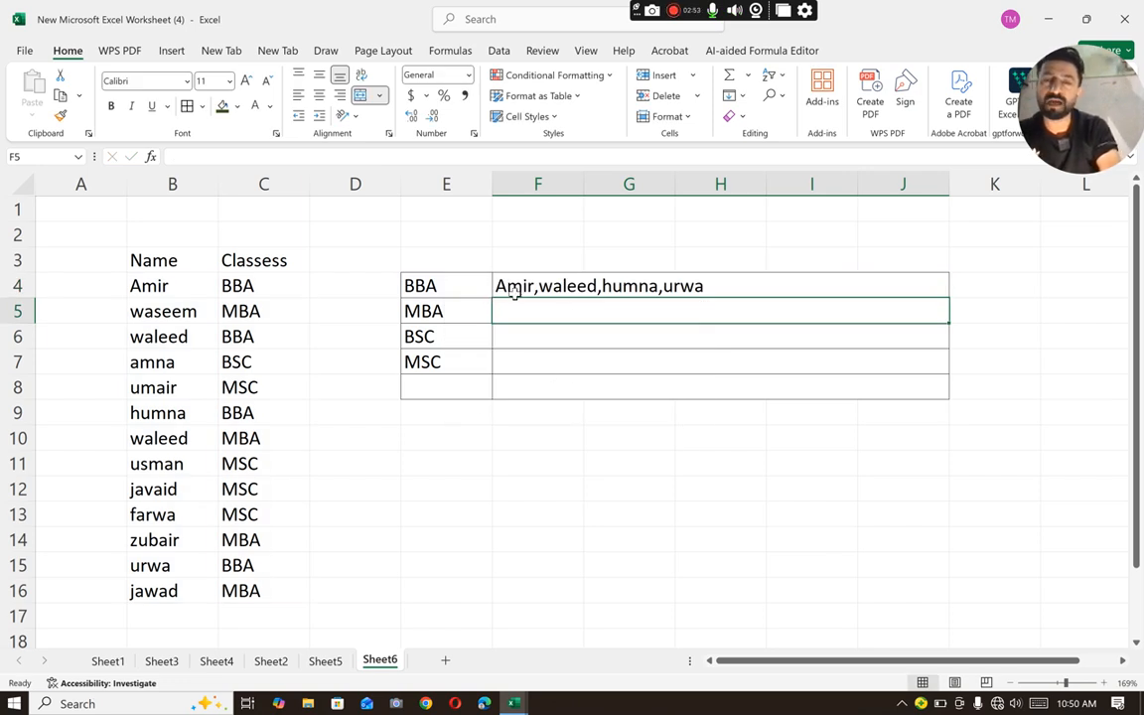
- Fill the TEXTJOIN formula from F4 down through row 7 for the remaining classes
click(728, 284)
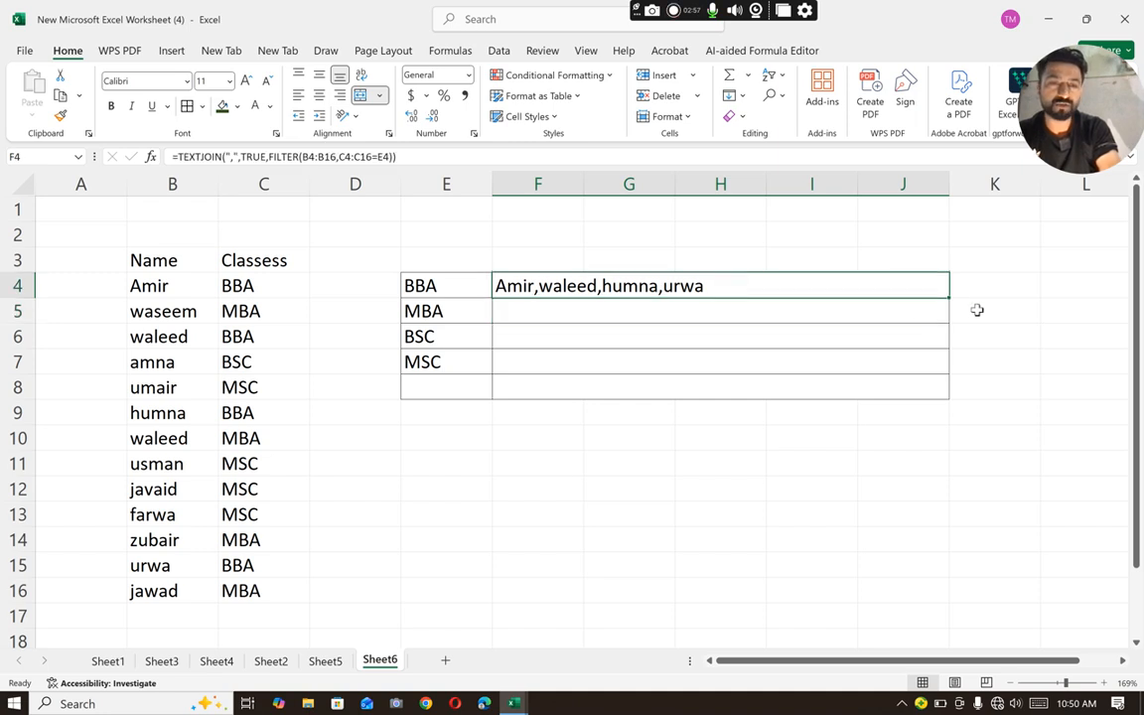
double_click(948, 298)
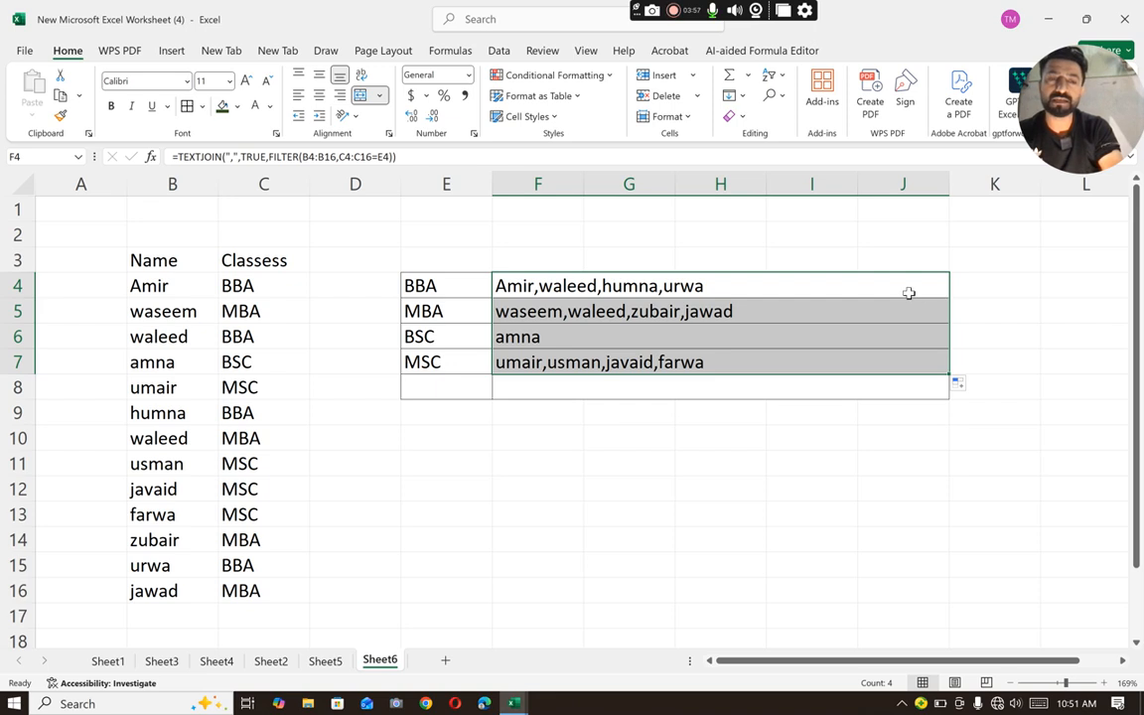
click(908, 293)
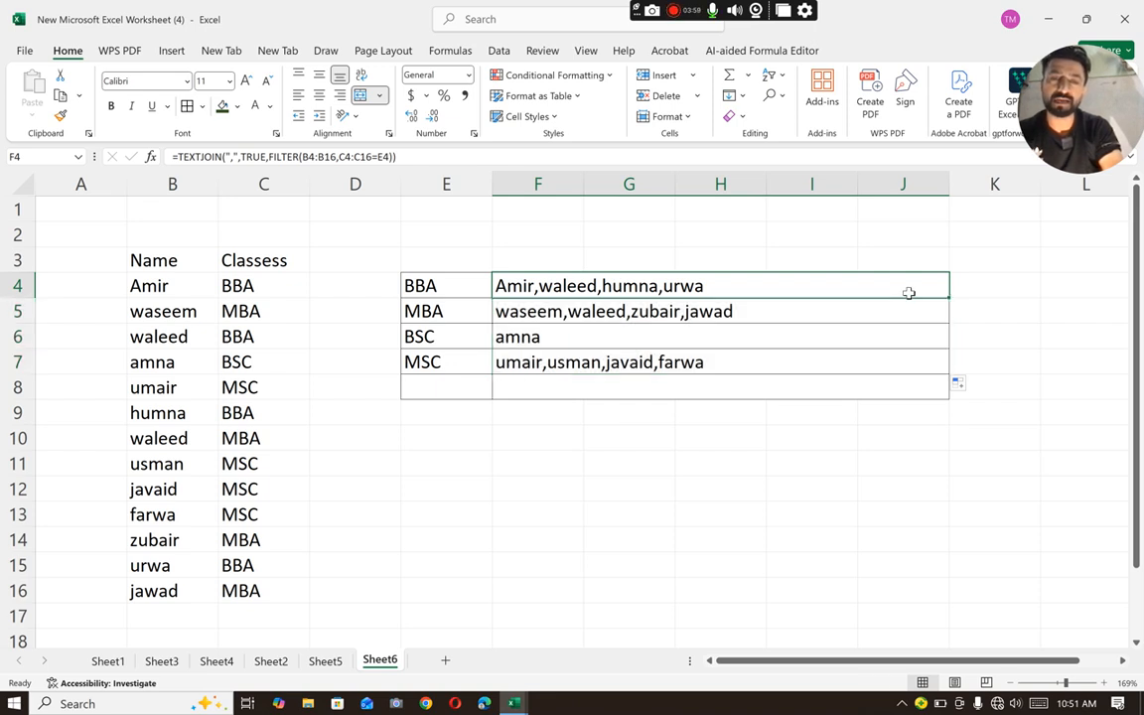